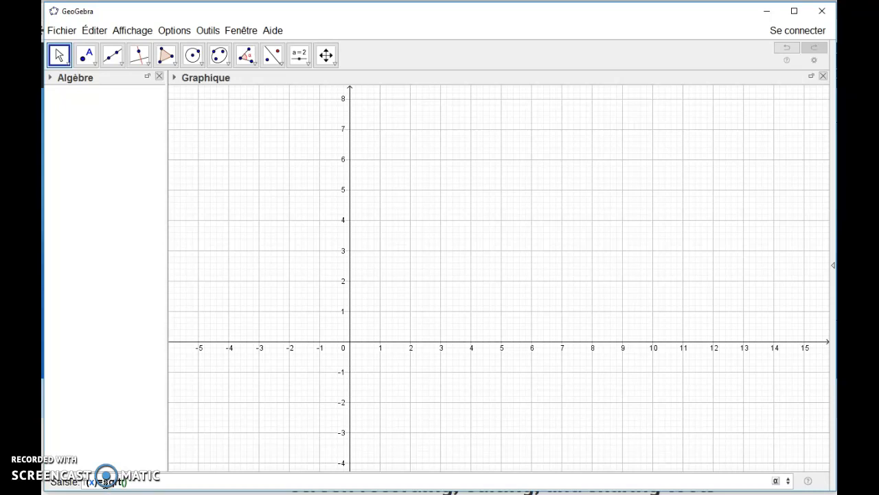
- Plot the function f(x) = sqrt(x²+1) and show the computer algebra view (Calcul formel)
text(x+1)
key(Return)
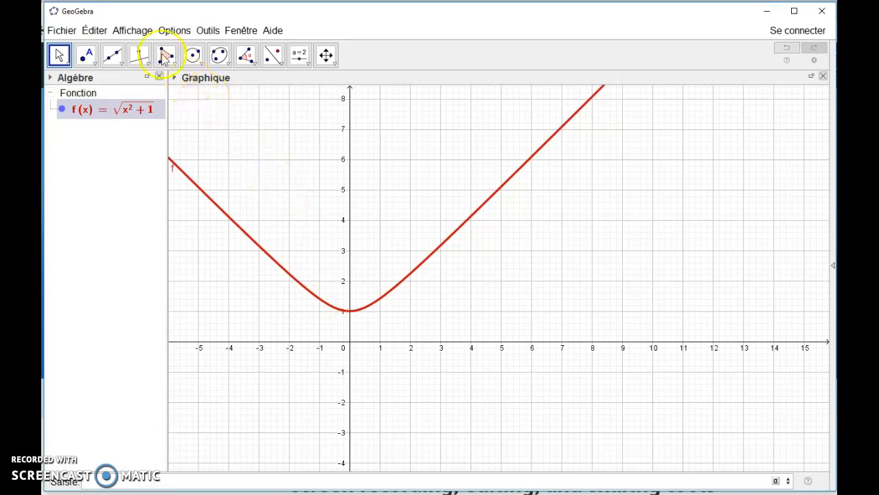
click(135, 32)
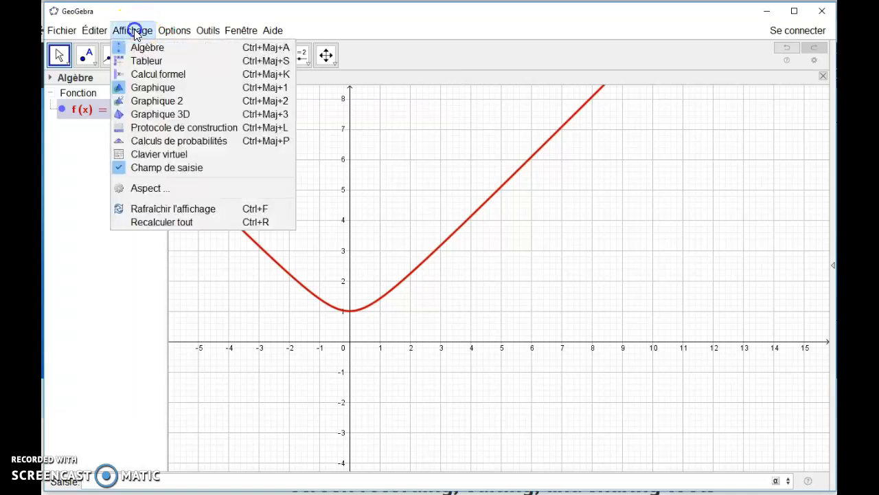
click(142, 73)
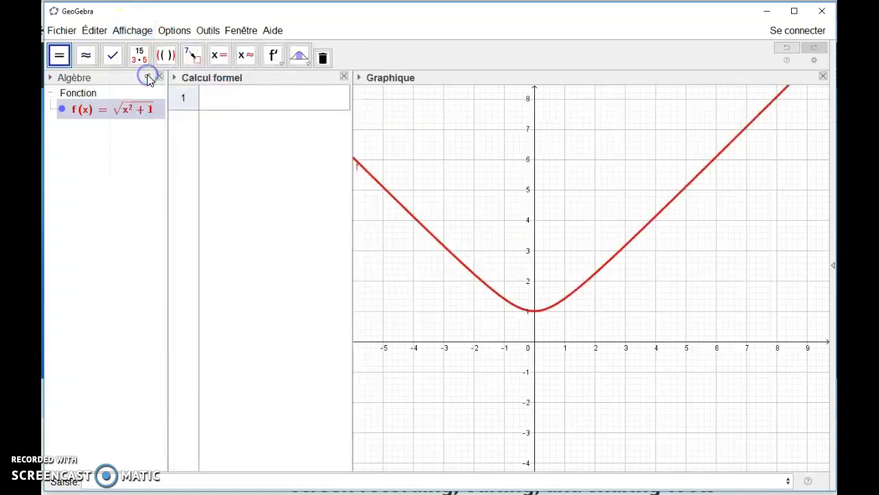
- Enter f in the first computer algebra row and compute its derivative (Dérivée)
click(214, 96)
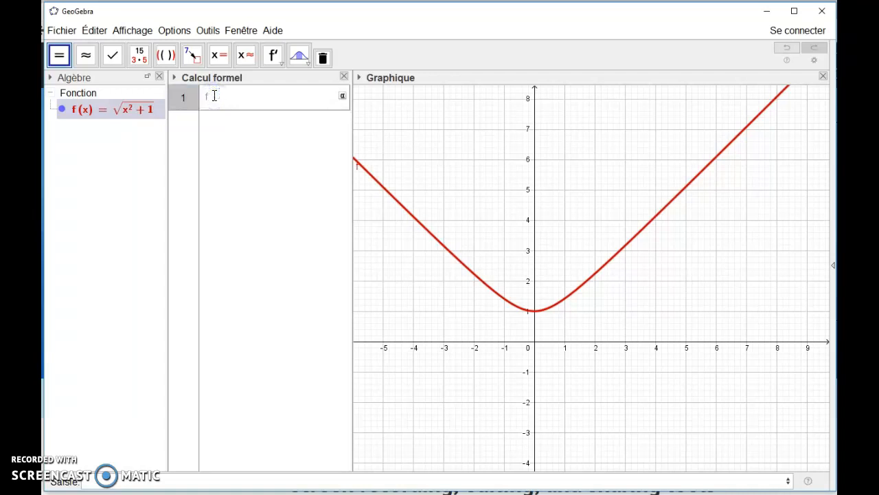
key(Return)
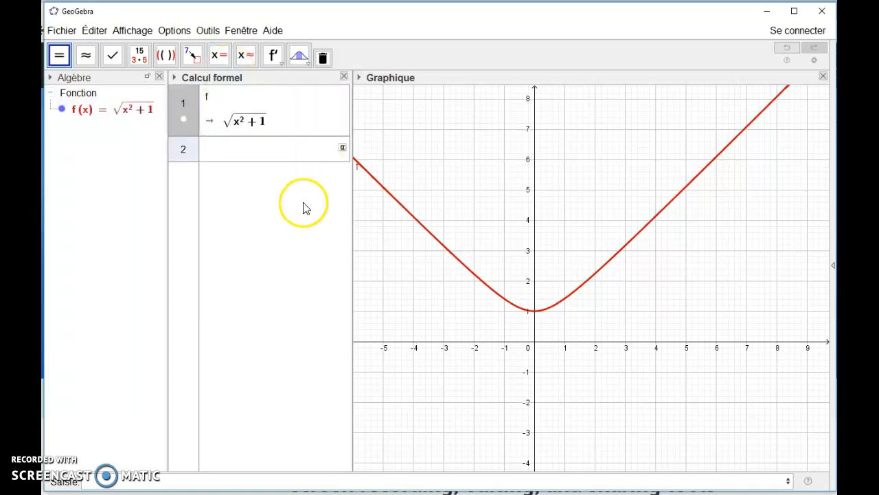
click(272, 59)
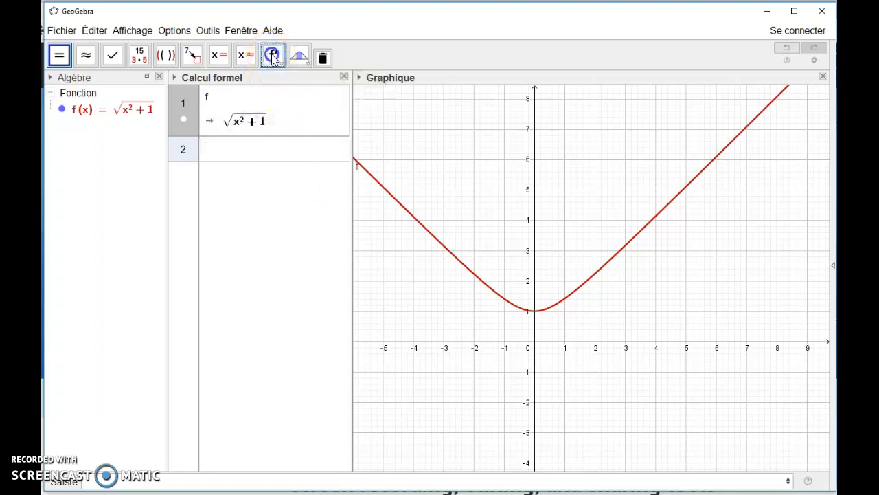
click(272, 56)
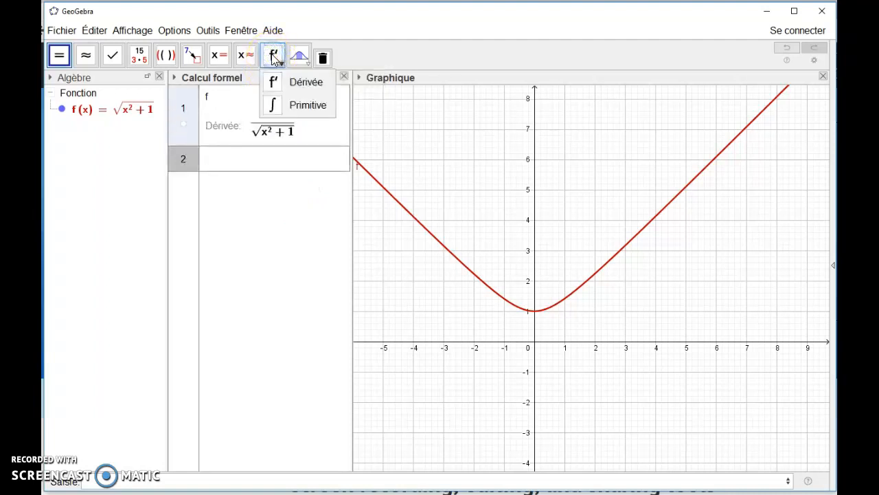
- Enter the equation f(x)=5, solve it numerically, and widen the computer algebra view to fit the solutions
click(285, 157)
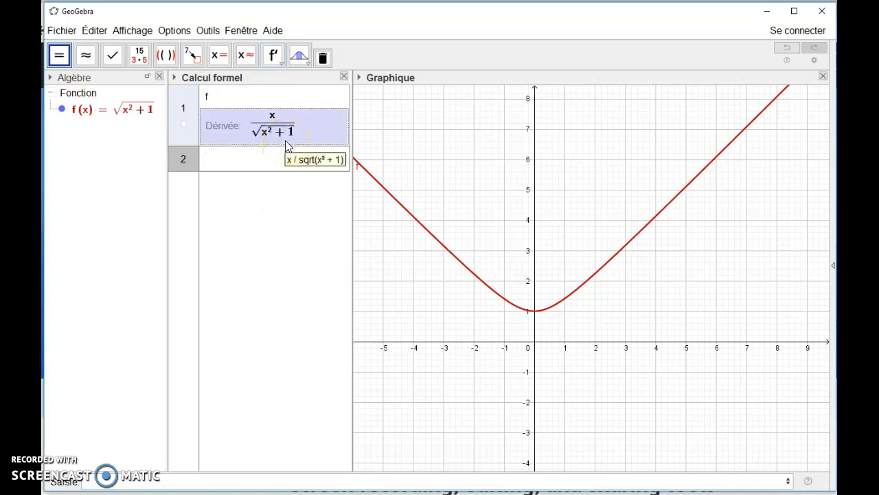
click(280, 157)
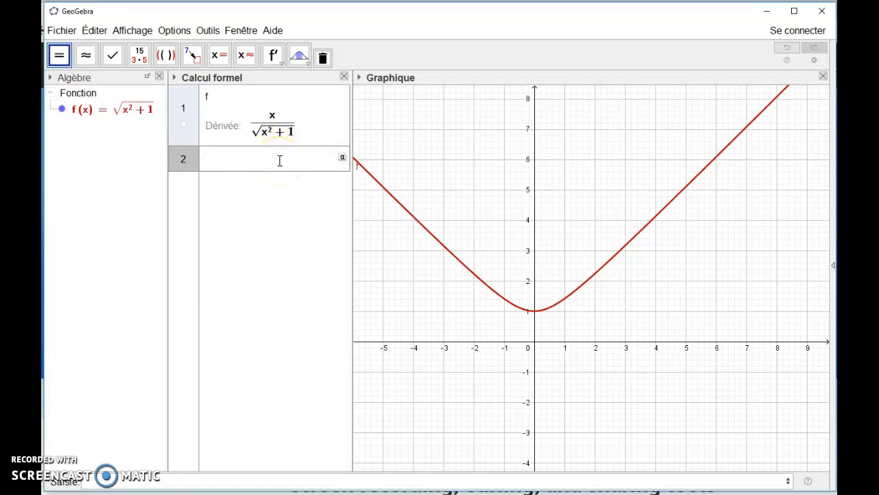
text(f(x)=5)
key(Return)
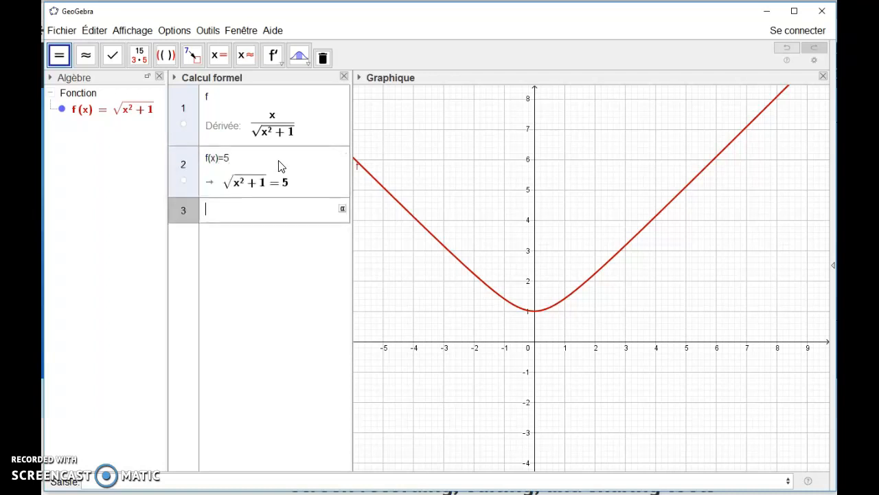
click(250, 60)
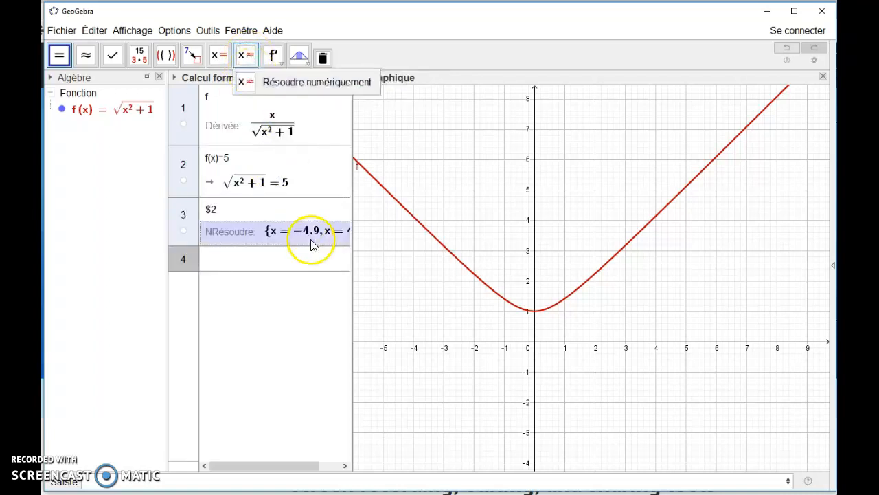
drag(351, 224, 421, 227)
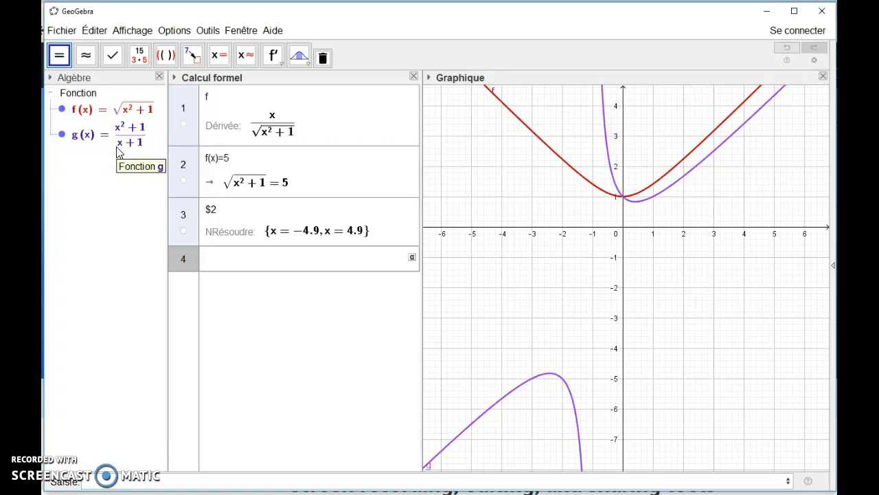
- Enter g in the empty computer algebra row and compute its derivative (Dérivée)
click(250, 260)
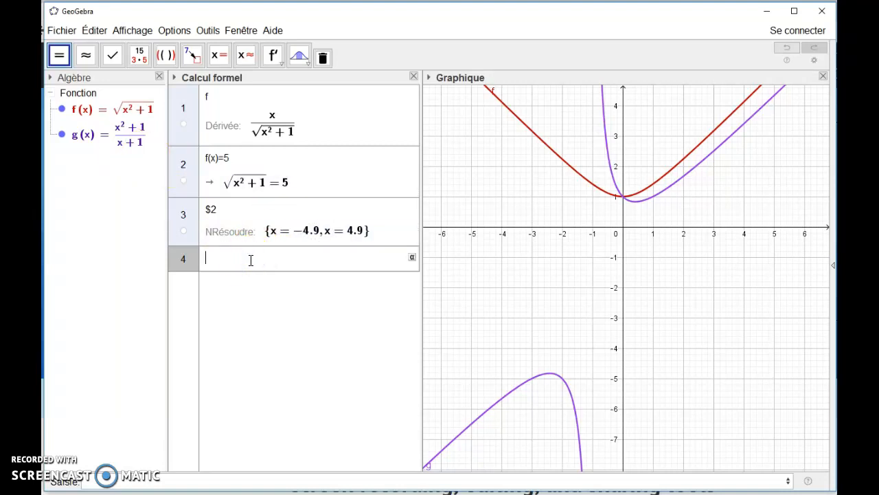
text(g)
key(Return)
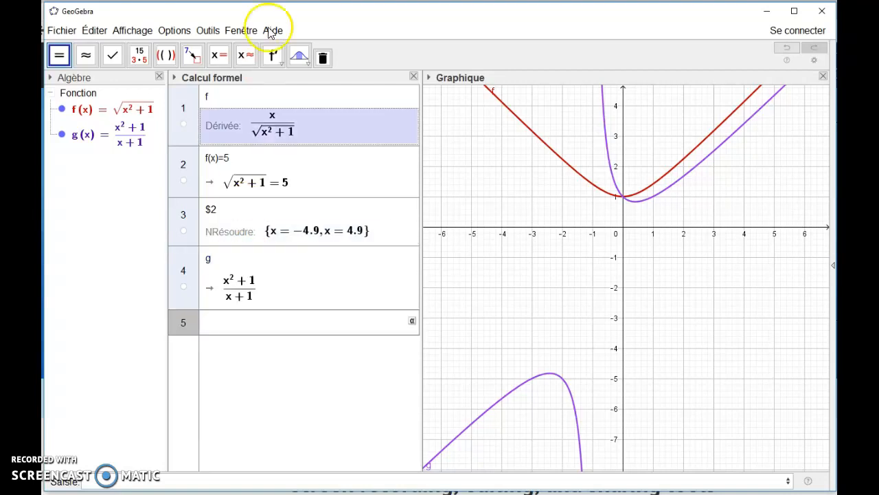
click(275, 59)
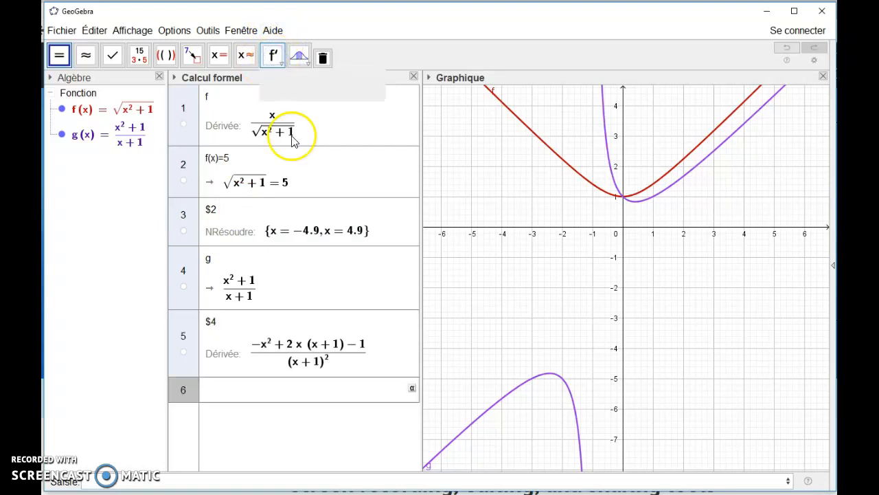
- Copy the derivative of g into a new computer algebra row and expand it (Développer)
click(335, 358)
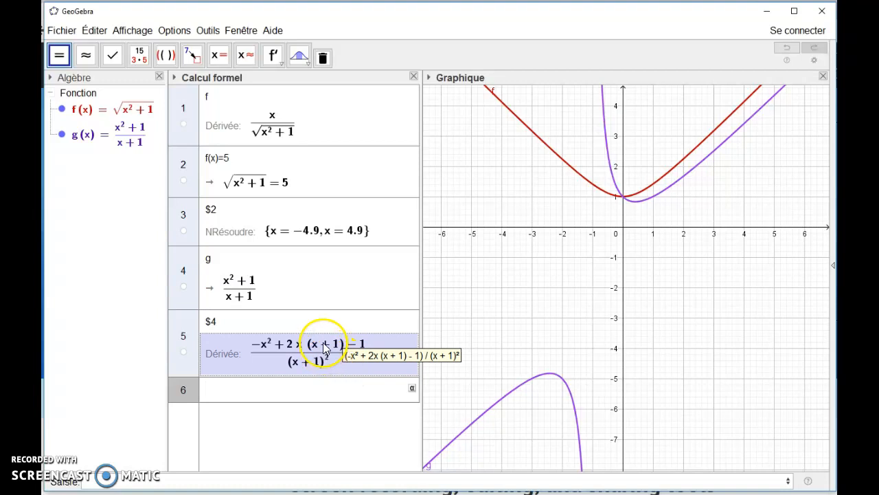
click(322, 342)
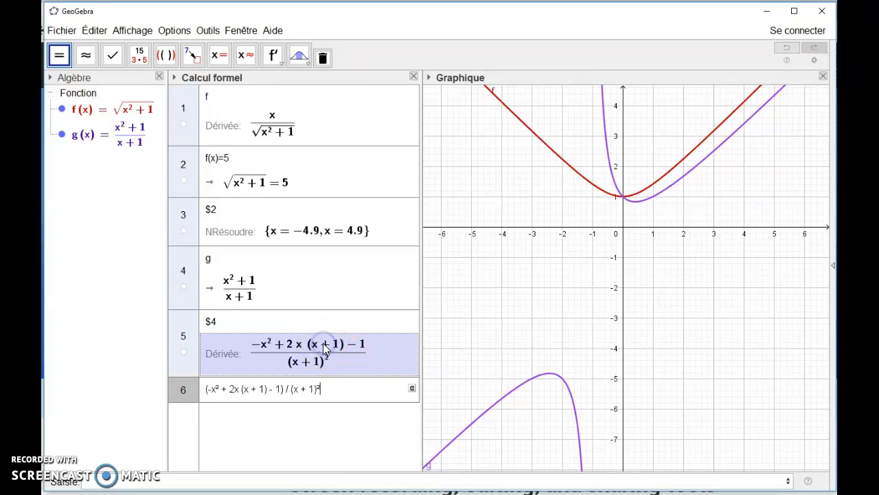
click(164, 57)
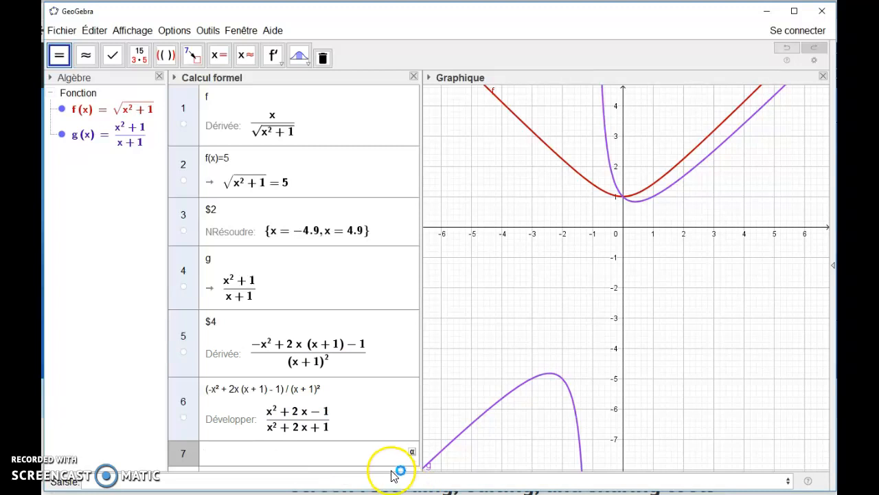
- Enter the equation g'(x)=0 in the next computer algebra row and solve it exactly (Résoudre)
click(379, 450)
text(()
key(BackSpace)
key(BackSpace)
text(g'(x)=0)
click(389, 450)
click(333, 453)
key(BackSpace)
key(BackSpace)
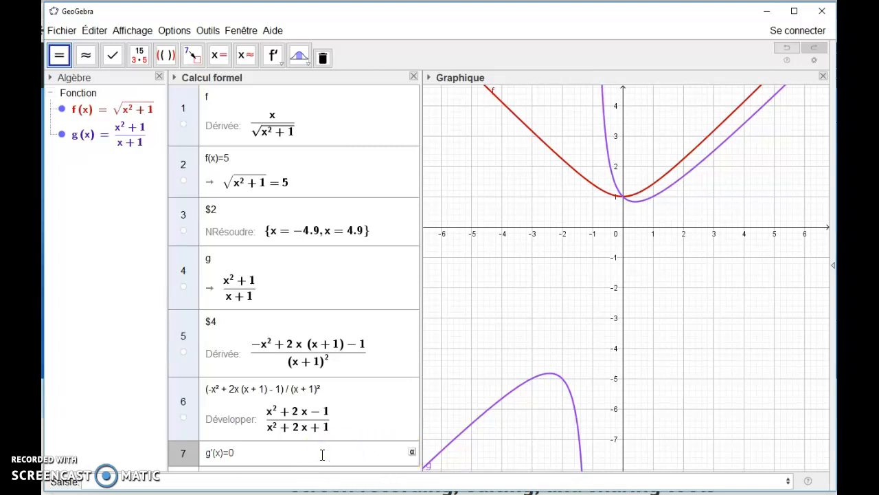
click(218, 56)
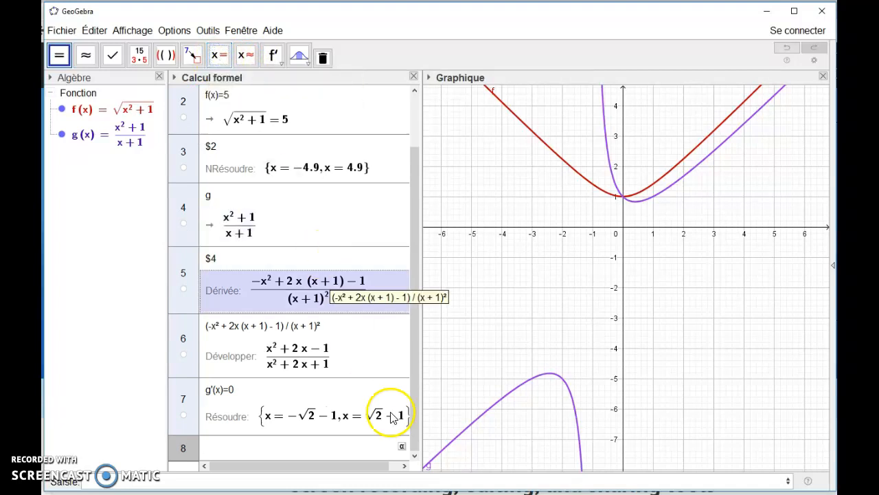
- Compare the solutions of g'(x)=0 with the extrema of g on the graph and widen the computer algebra view
drag(384, 467, 395, 466)
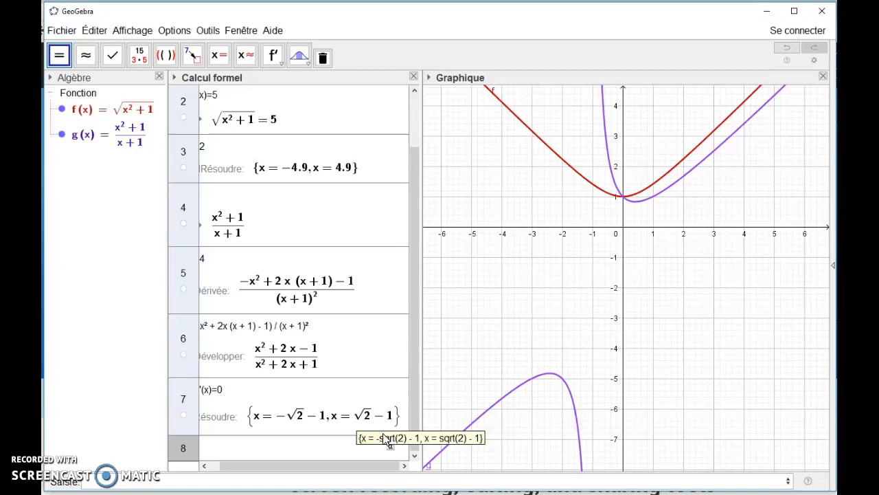
click(316, 422)
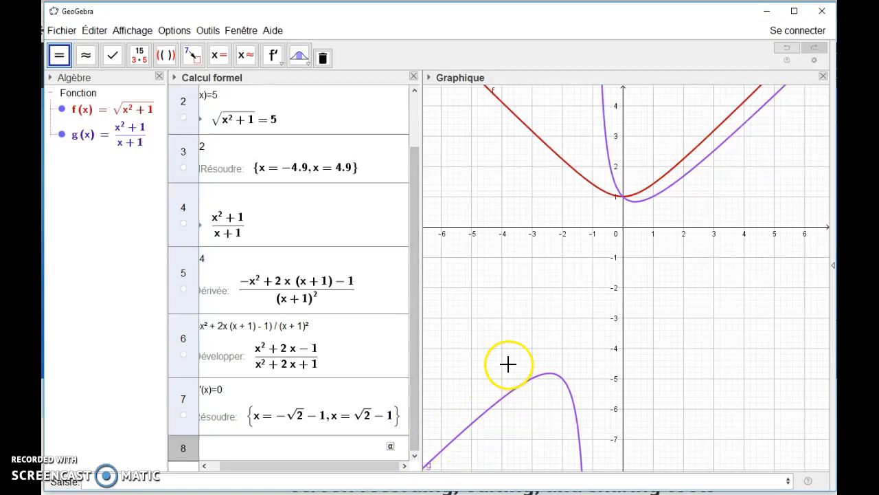
click(710, 142)
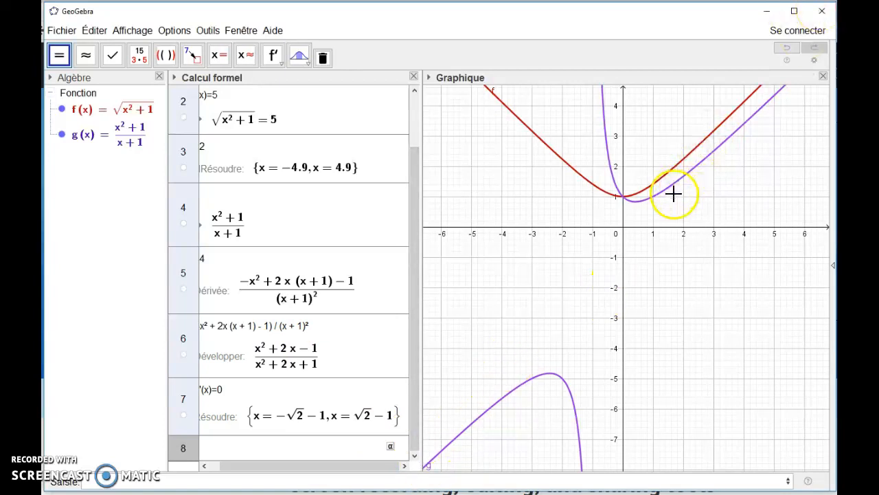
scroll(529, 329, up, 2)
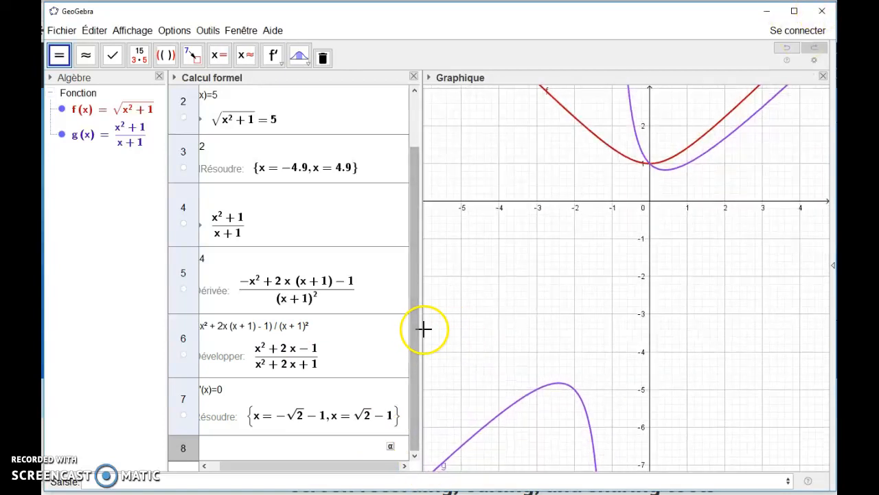
drag(424, 329, 464, 329)
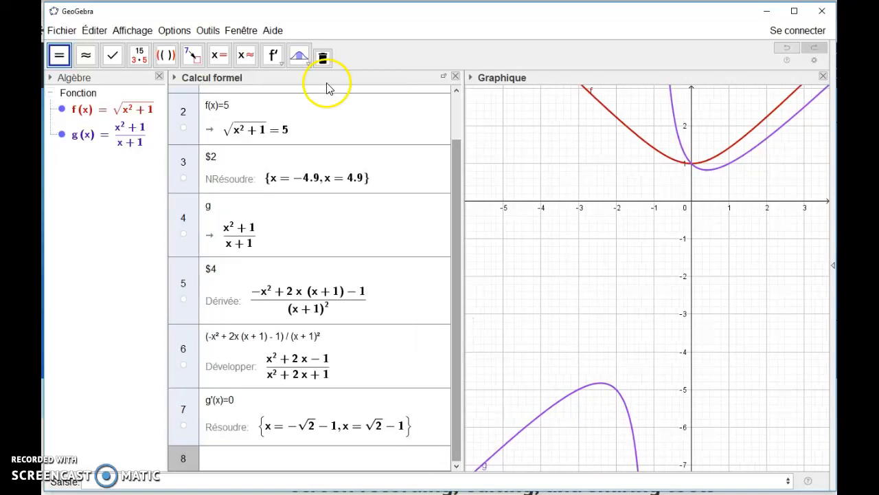
- Show the available derivative and antiderivative operations (Dérivée, Primitive)
click(281, 63)
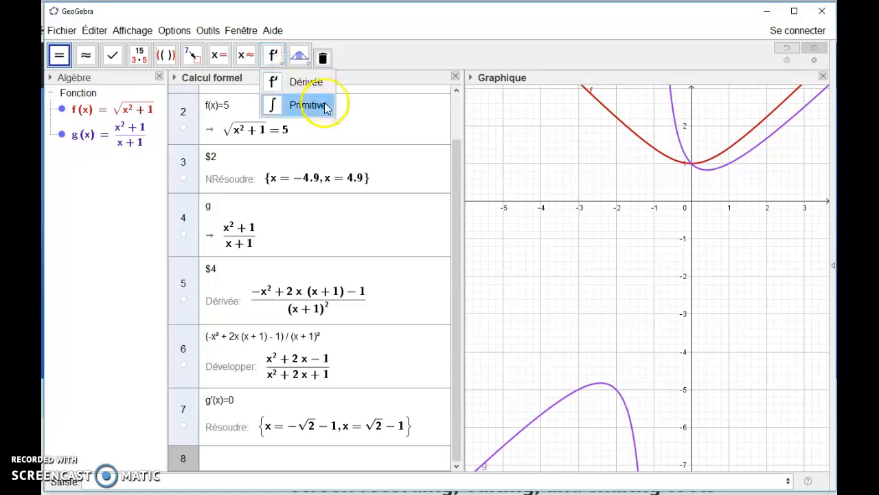